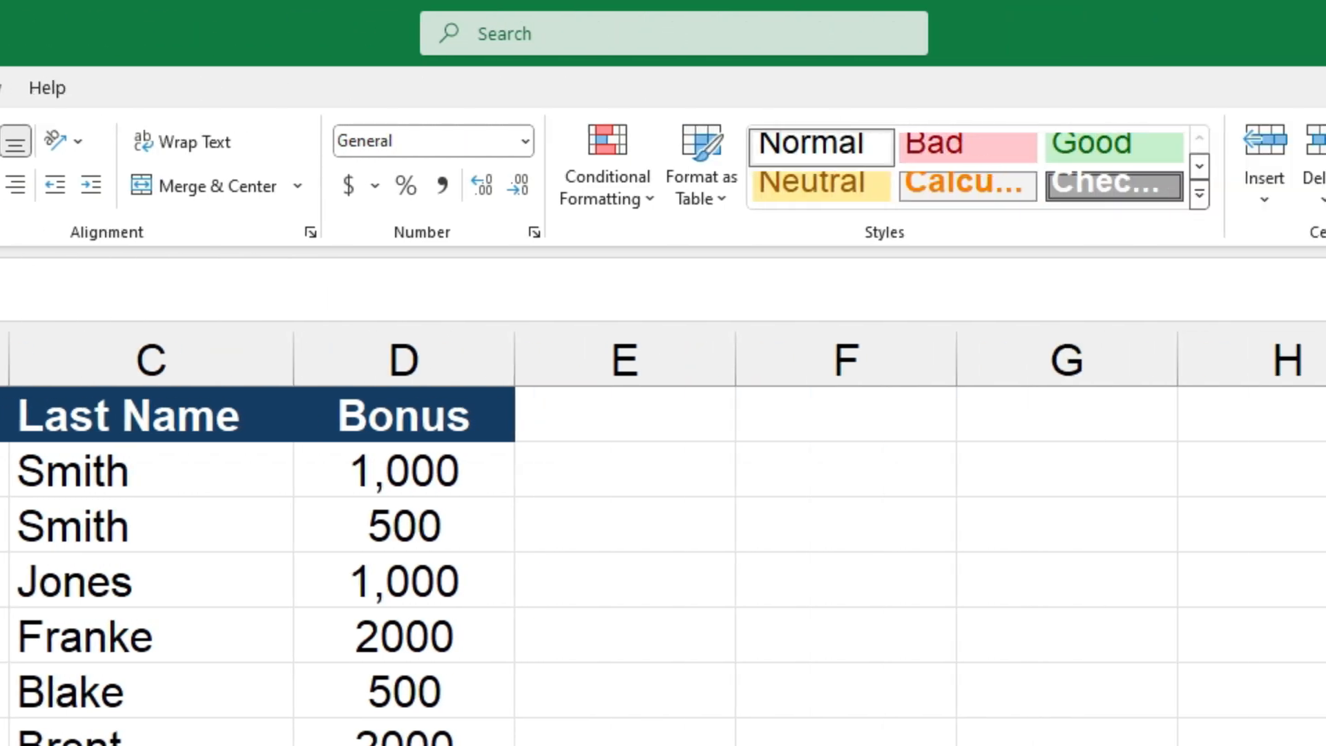
Step: Search the sheet for the first name of the employee in row 2, and close the search
left_click(1024, 181)
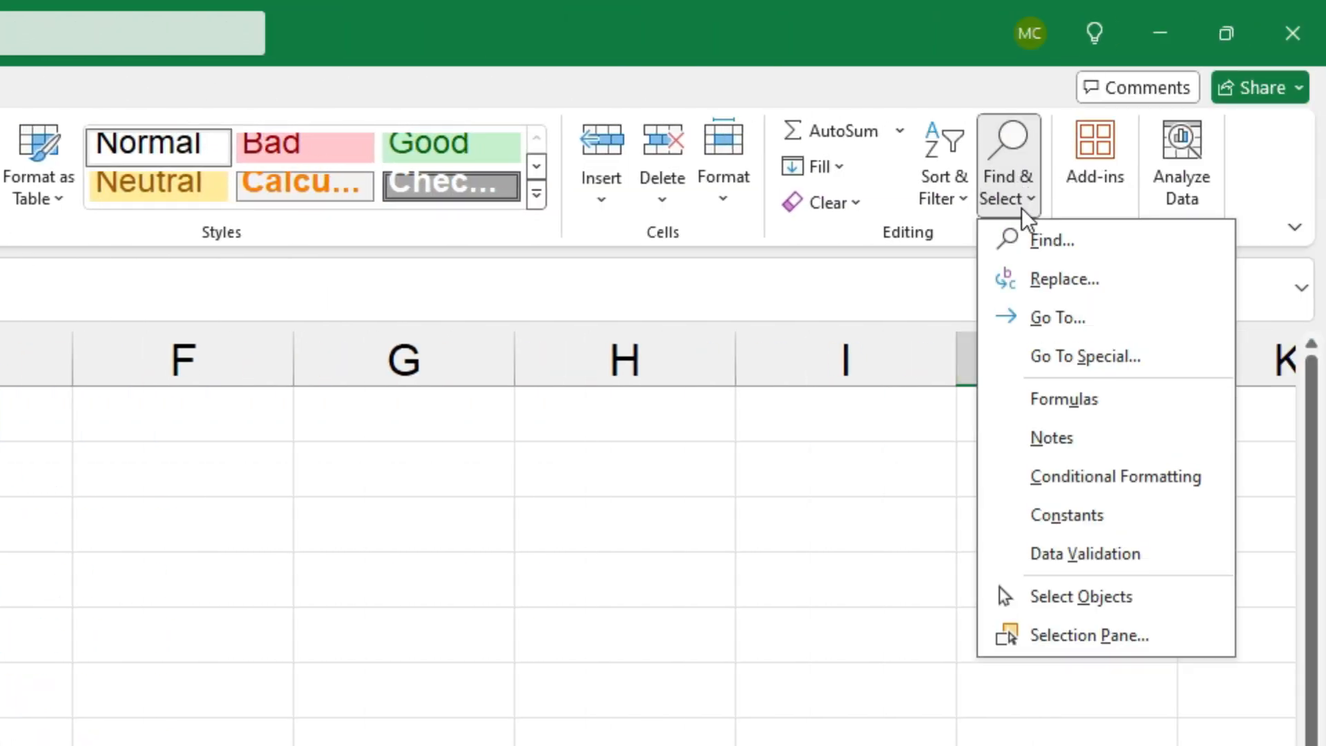
left_click(1072, 242)
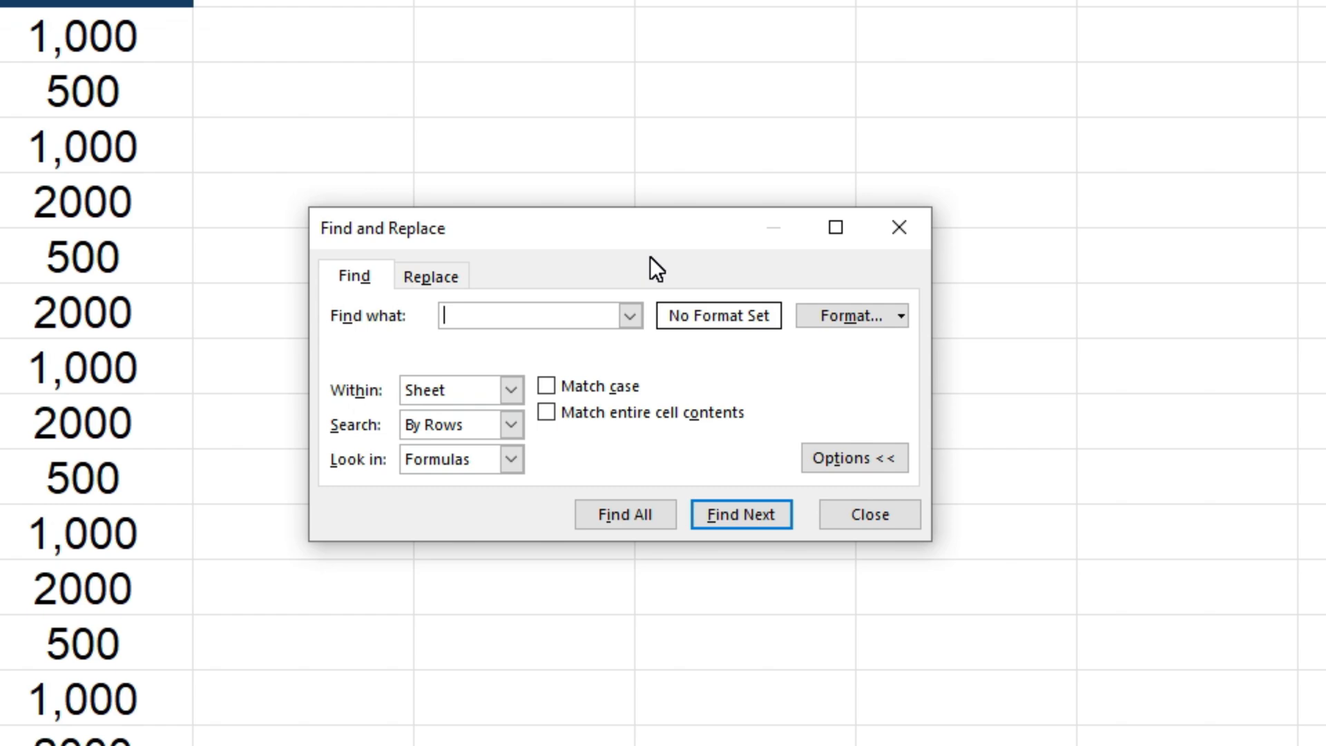
type("john")
left_click(744, 515)
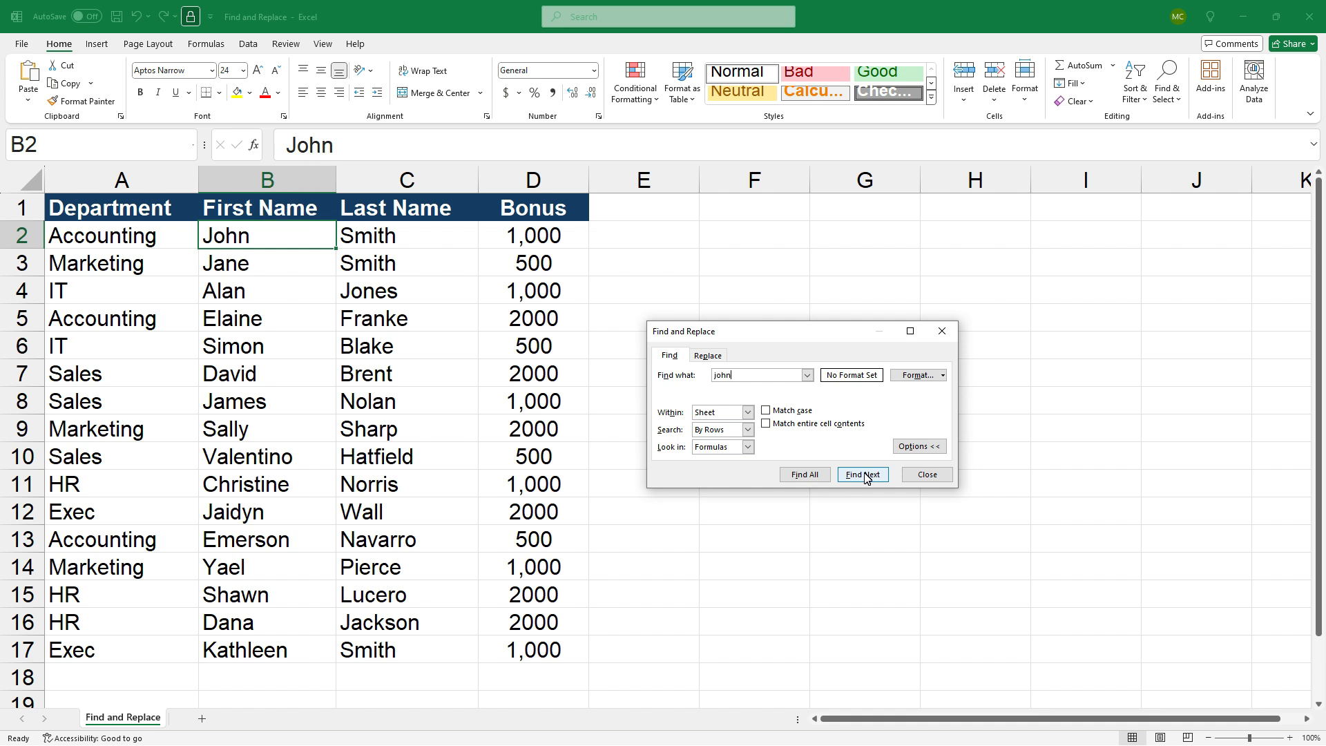
left_click(924, 473)
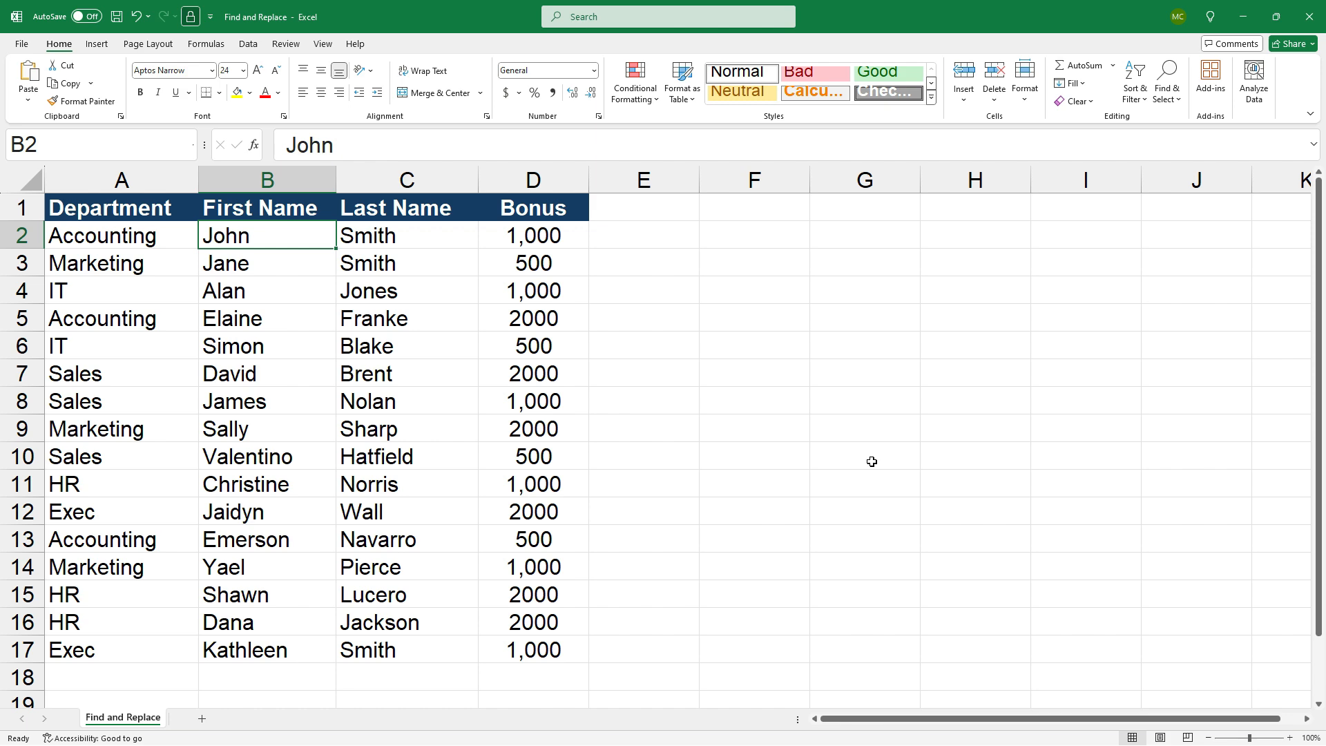
Step: Search the sheet for "accounting", stepping through the matches and listing all of them, and close the search
key("ctrl+f")
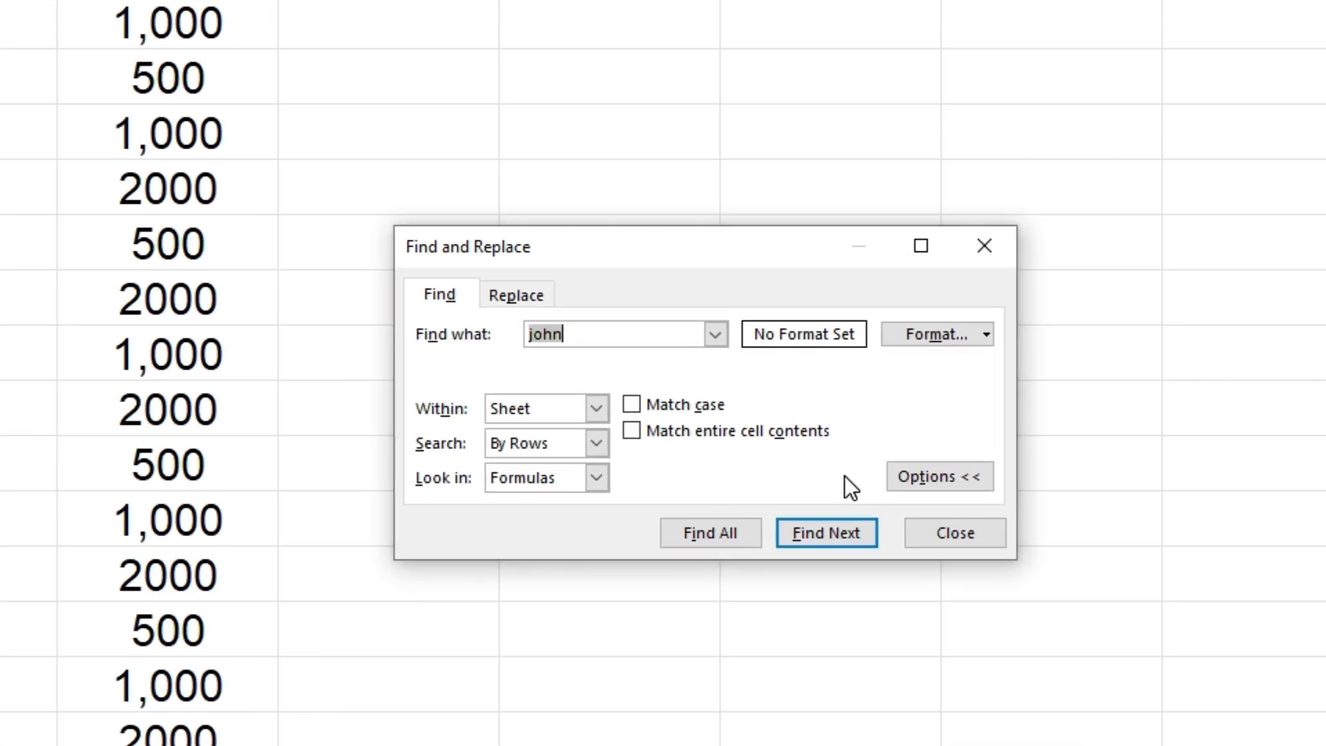
key("BackSpace")
type("accounting")
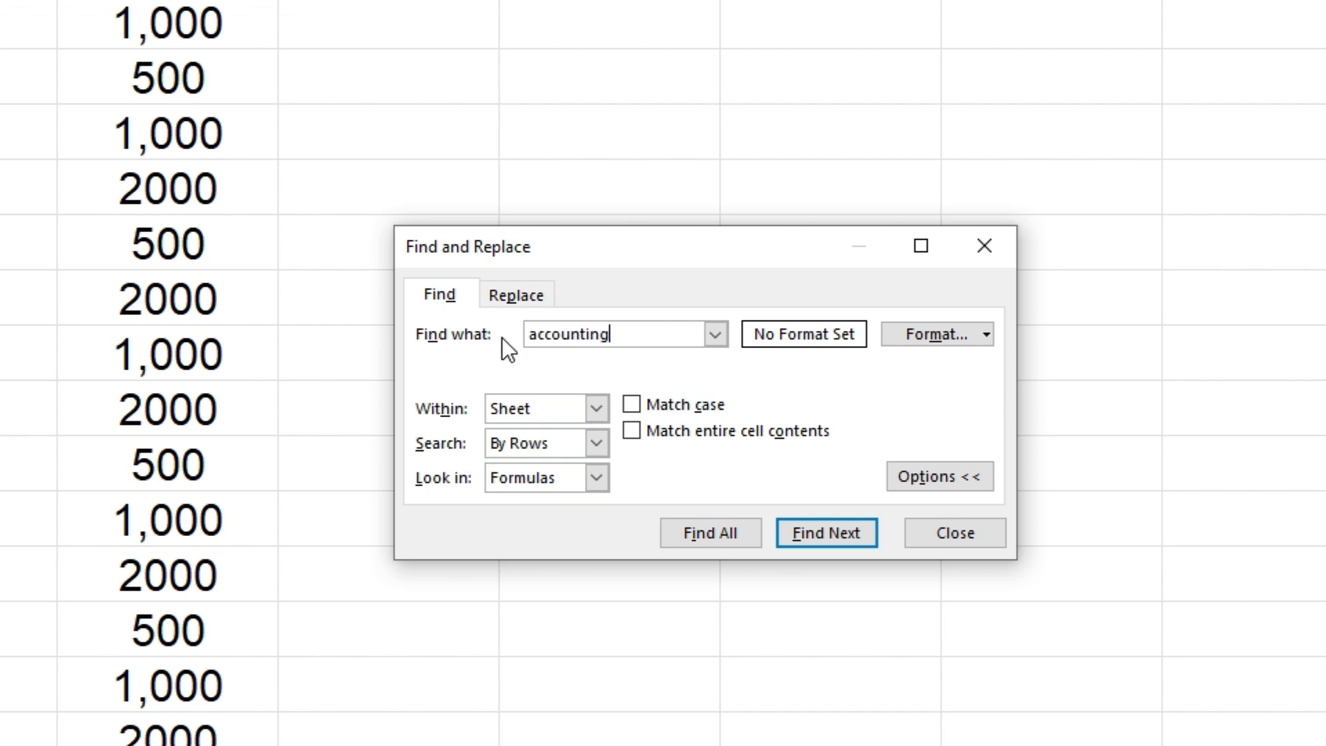
left_click(823, 532)
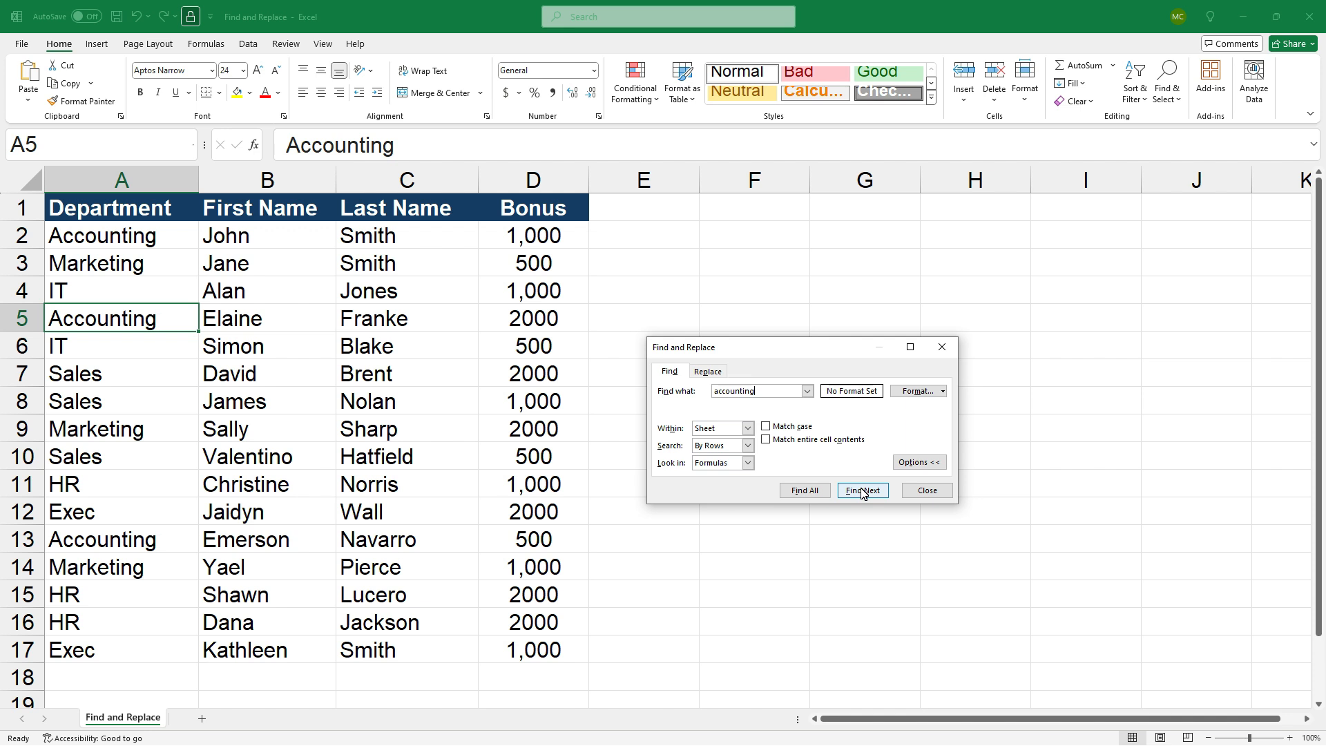
left_click(863, 491)
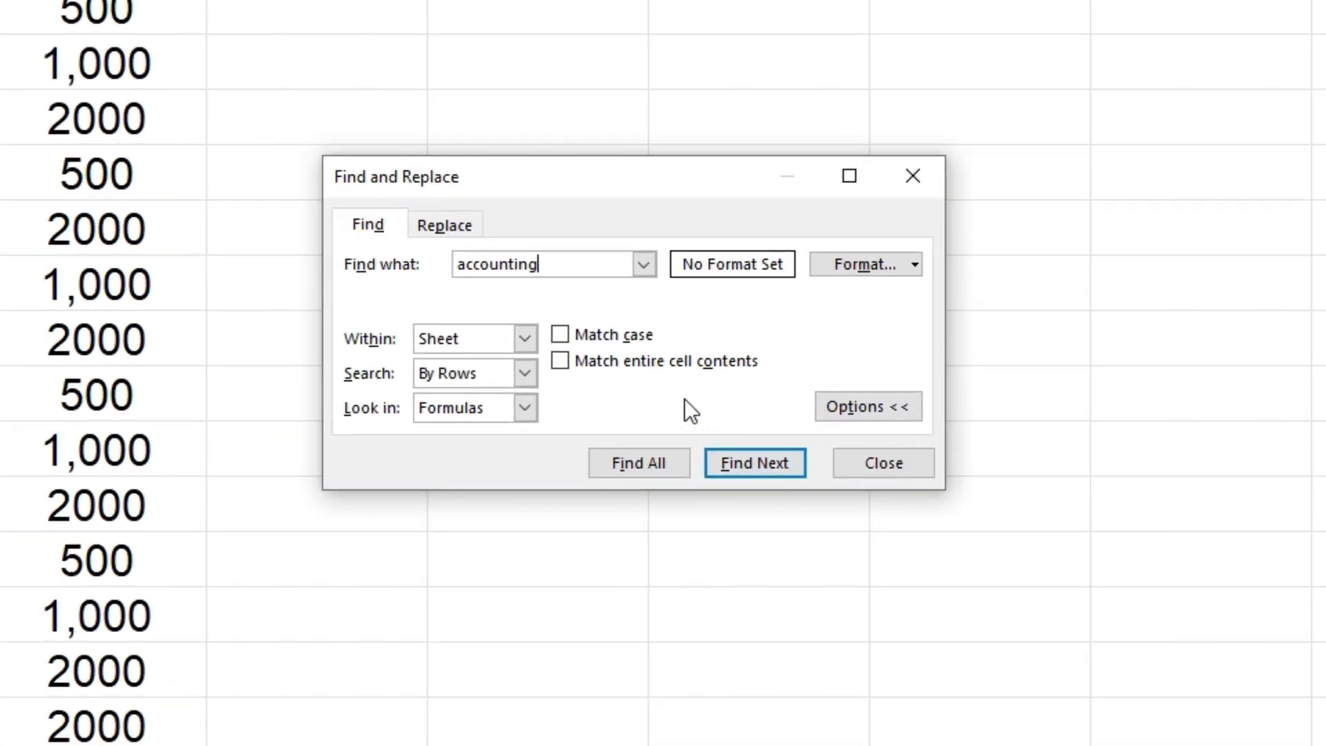
left_click(641, 462)
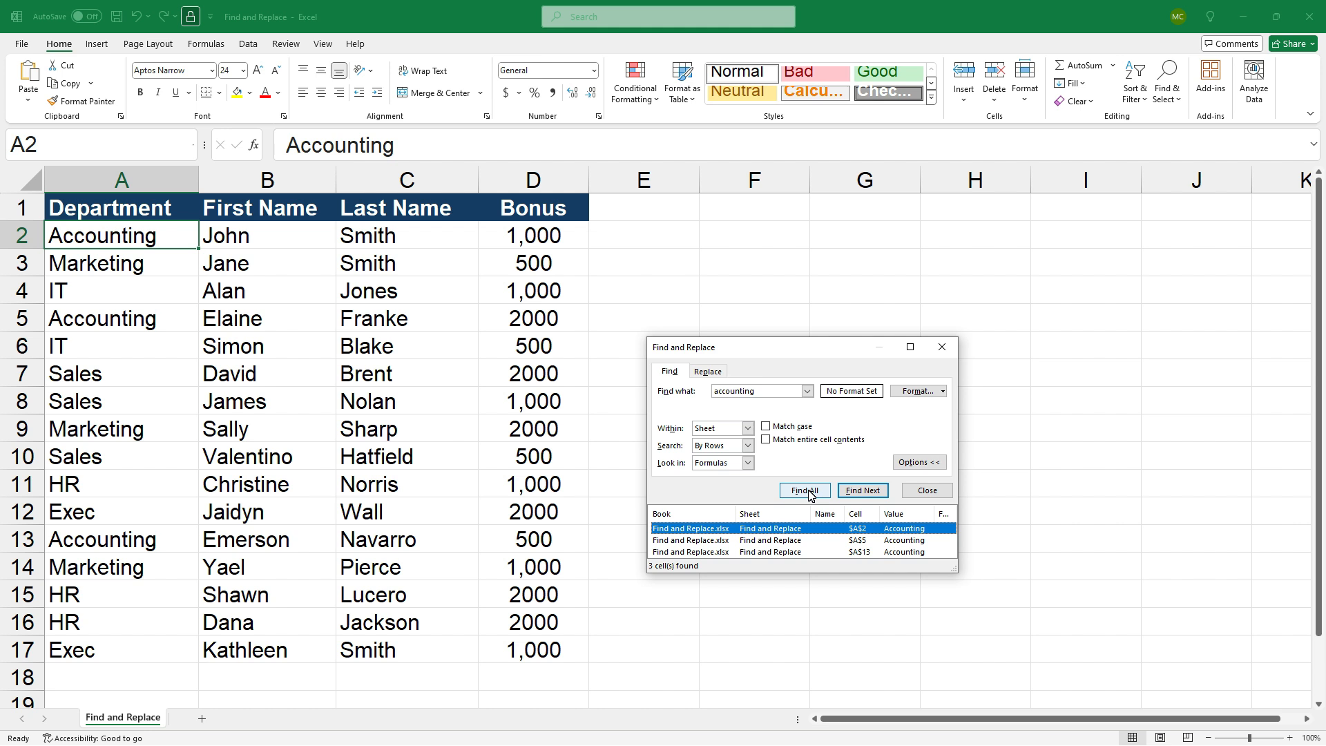
left_click(927, 490)
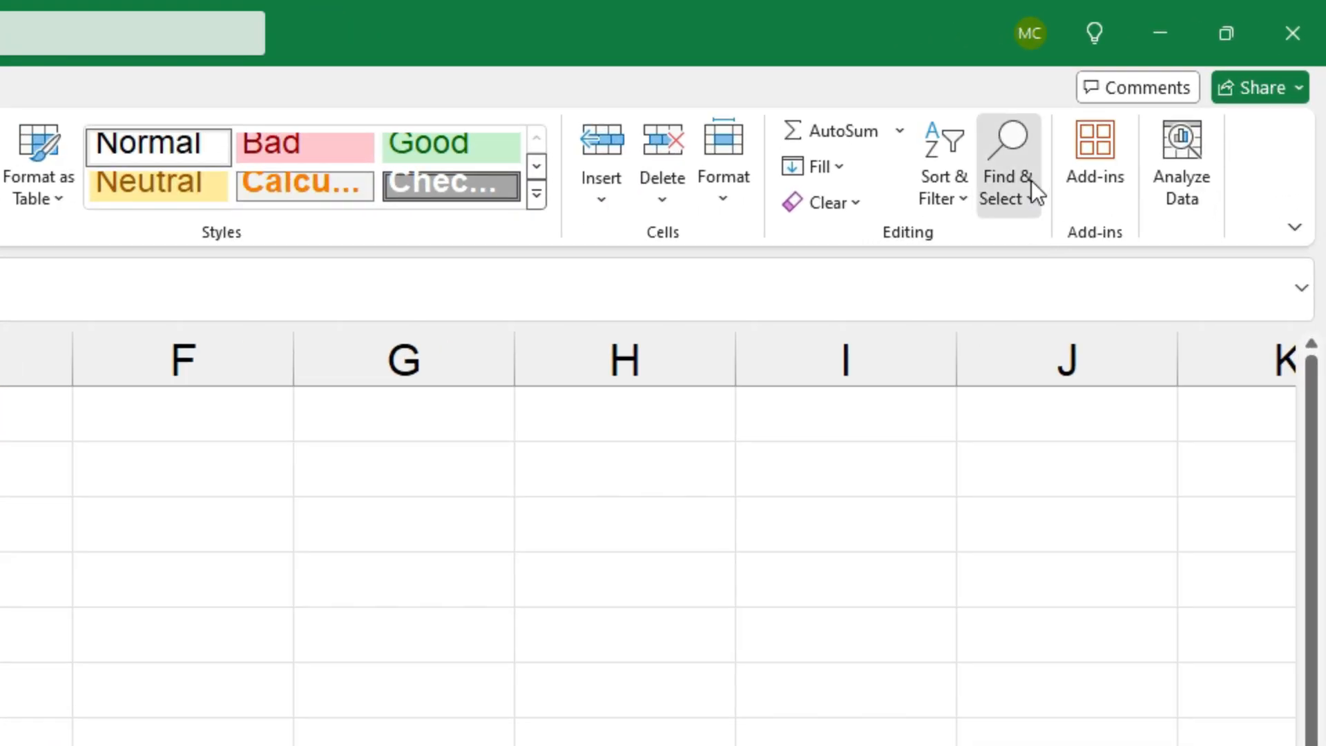
left_click(1128, 120)
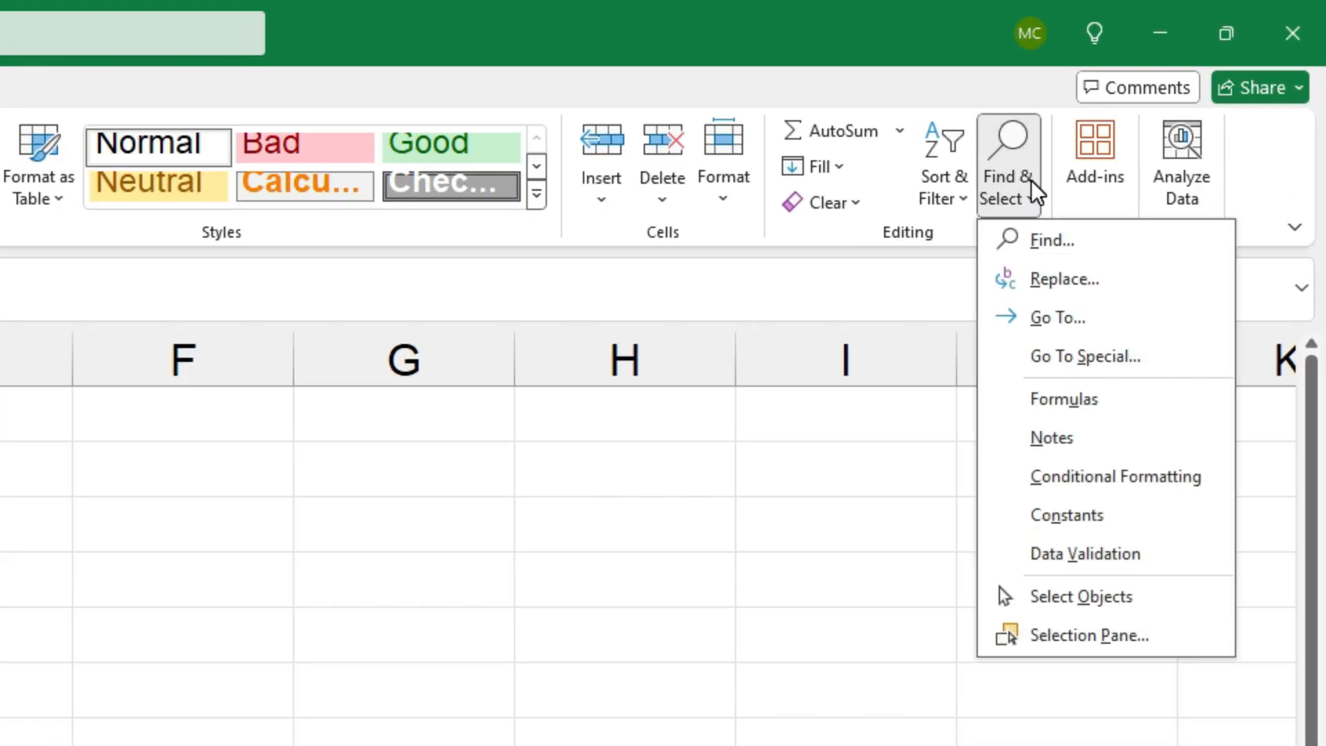
left_click(1075, 242)
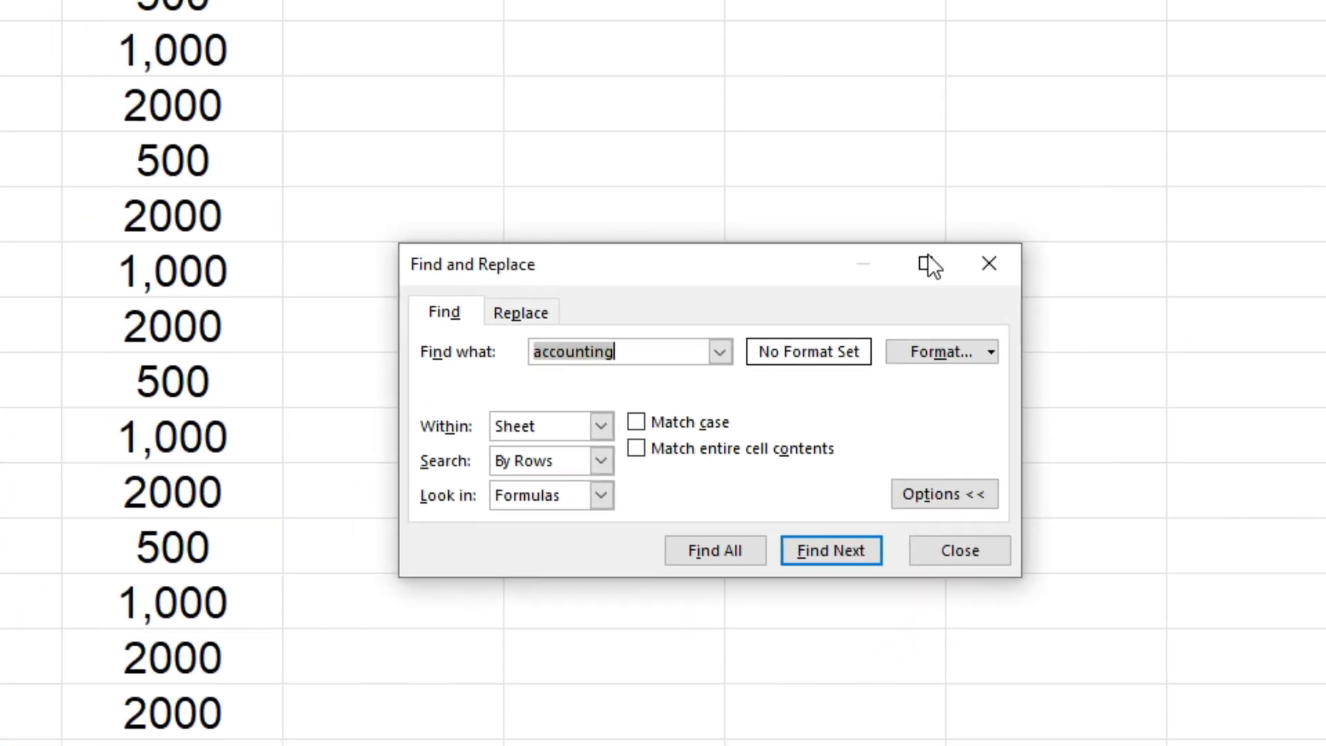
left_click(522, 312)
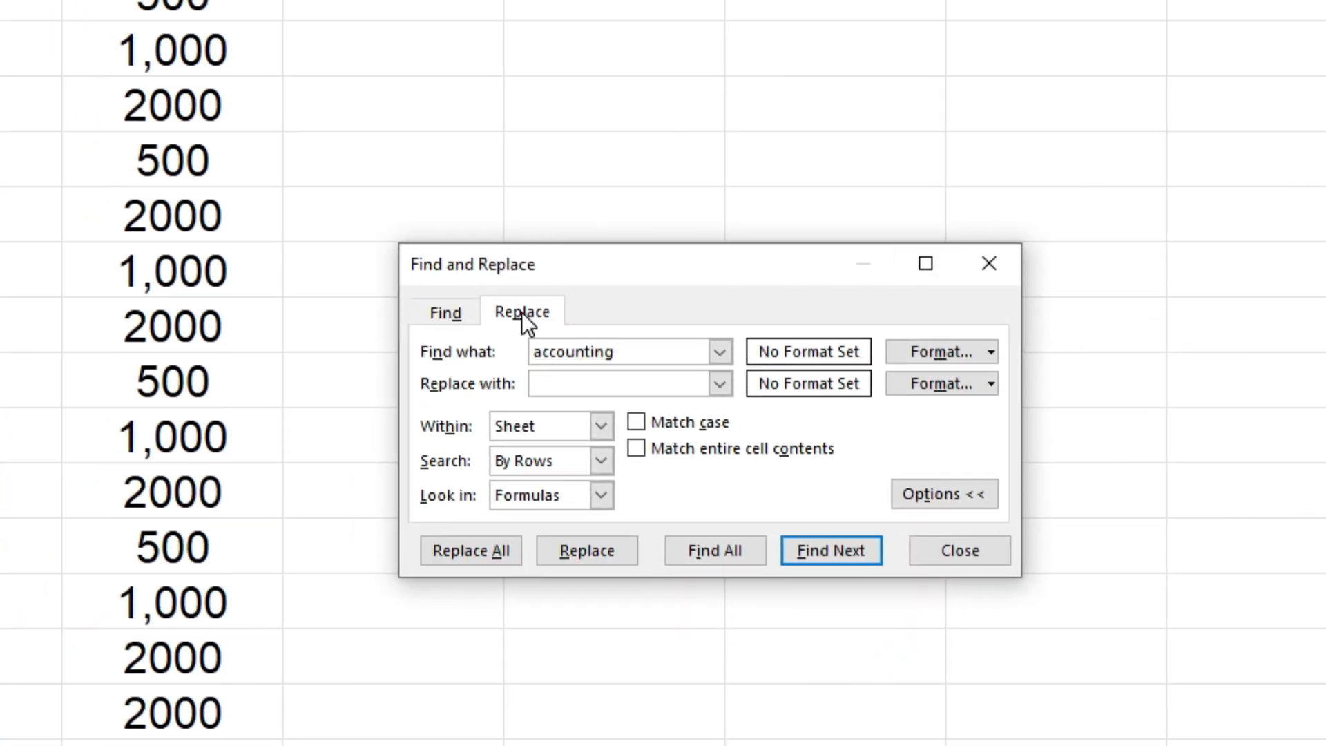
left_click(947, 553)
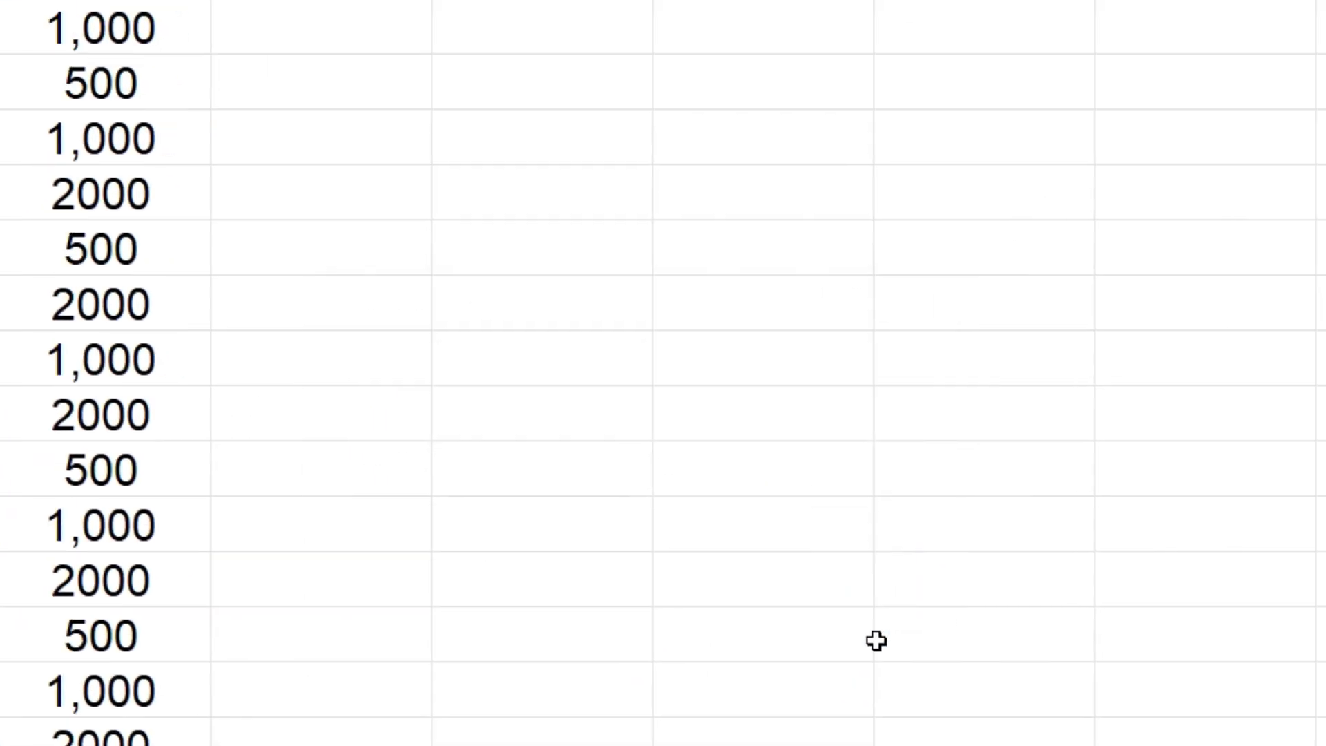
left_click(1011, 181)
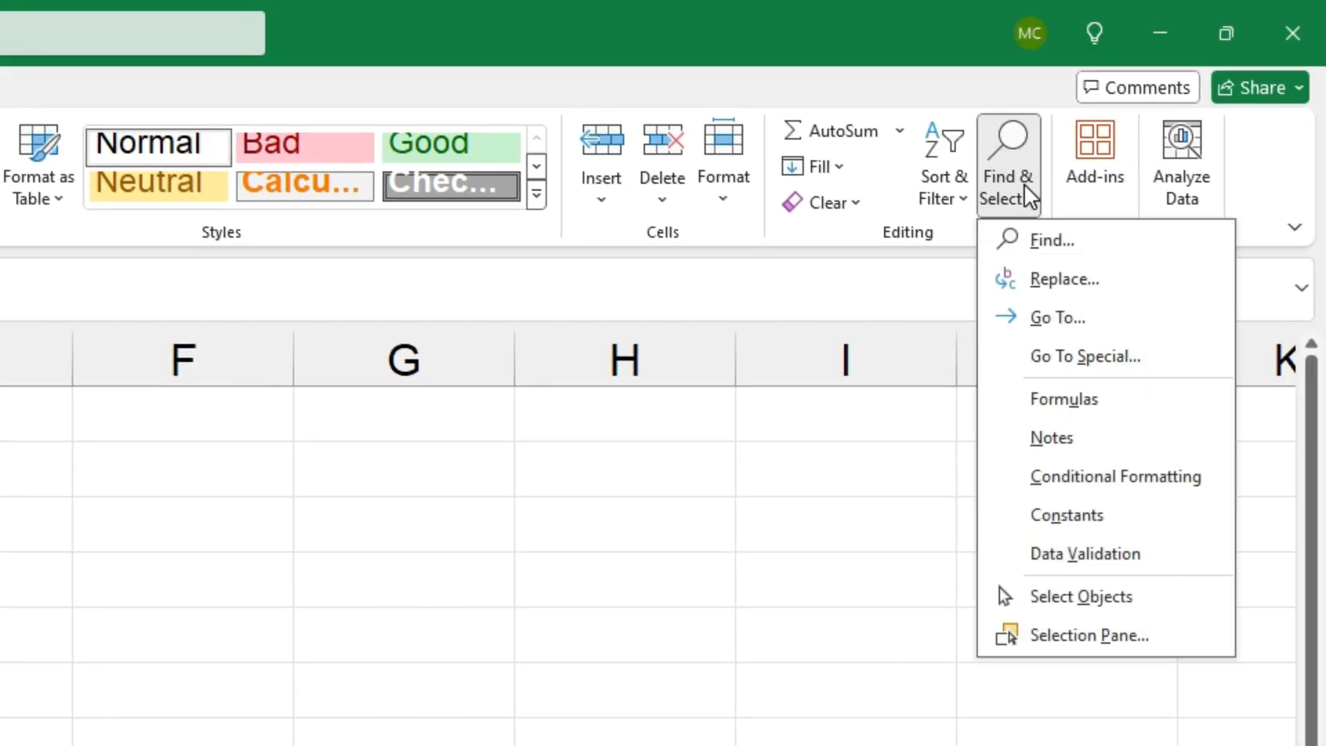
left_click(1067, 290)
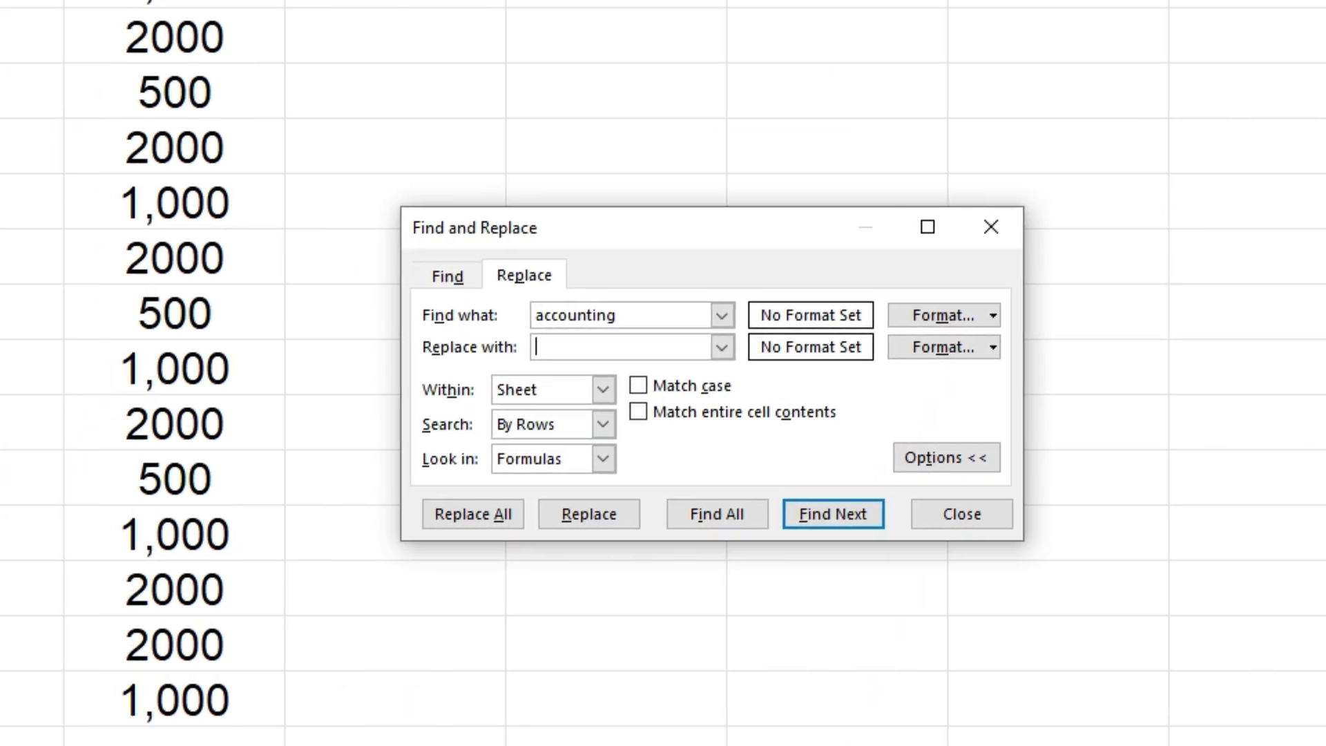
left_click(934, 516)
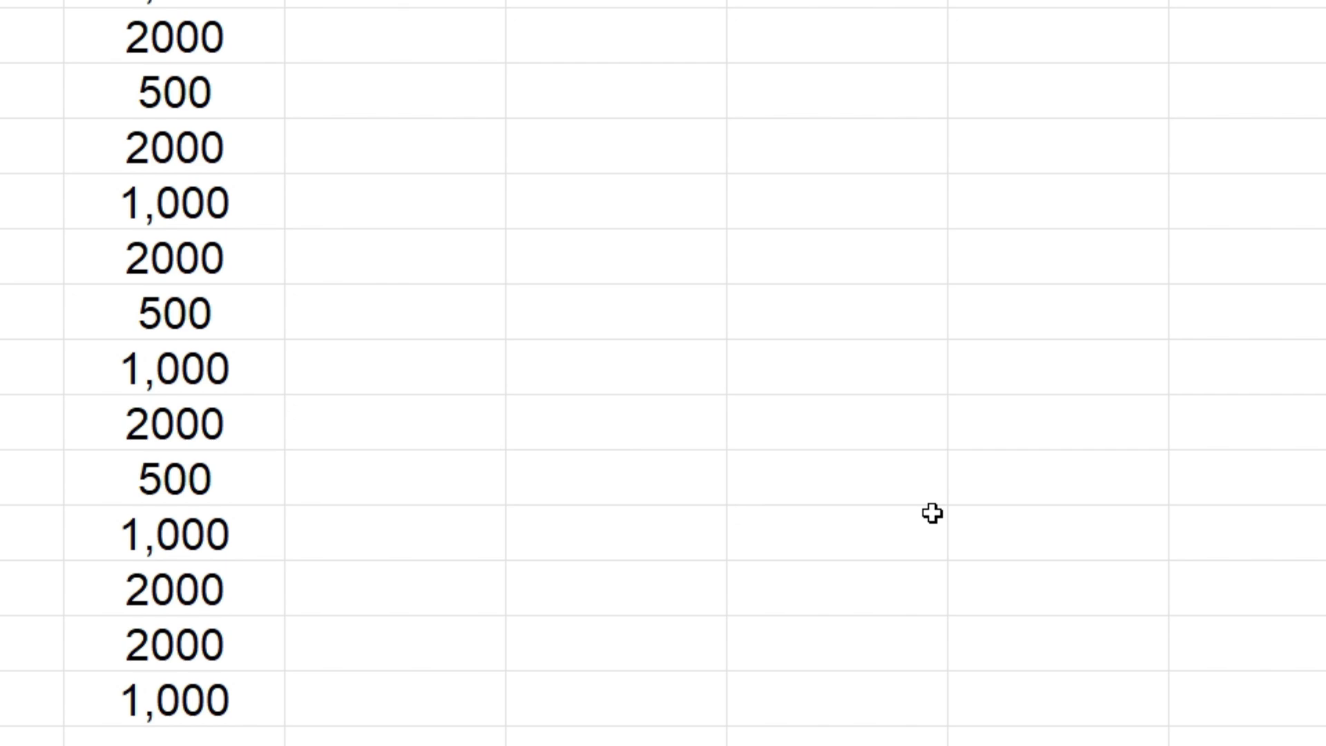
Step: Replace "accounting" with "Finance" in the Department column, first in cell A2 alone and then in all remaining matches
key("ctrl+h")
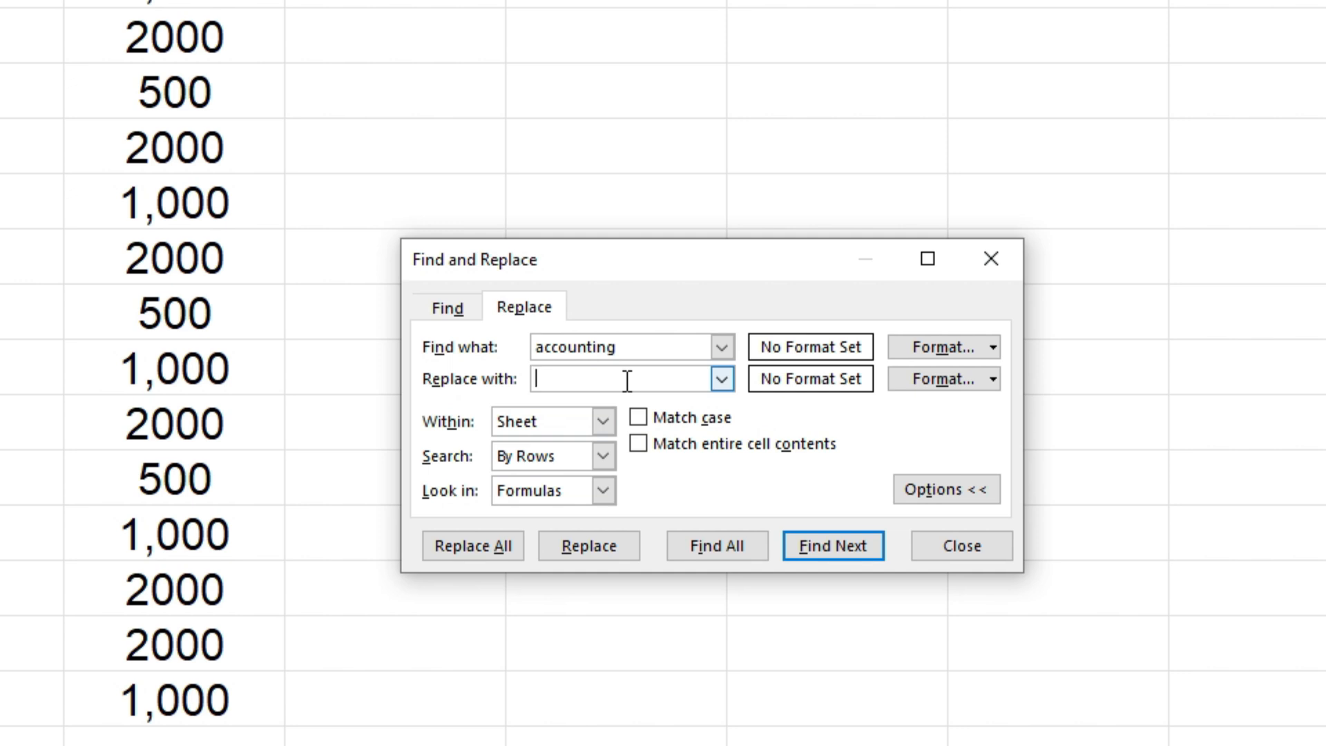
type("Finance")
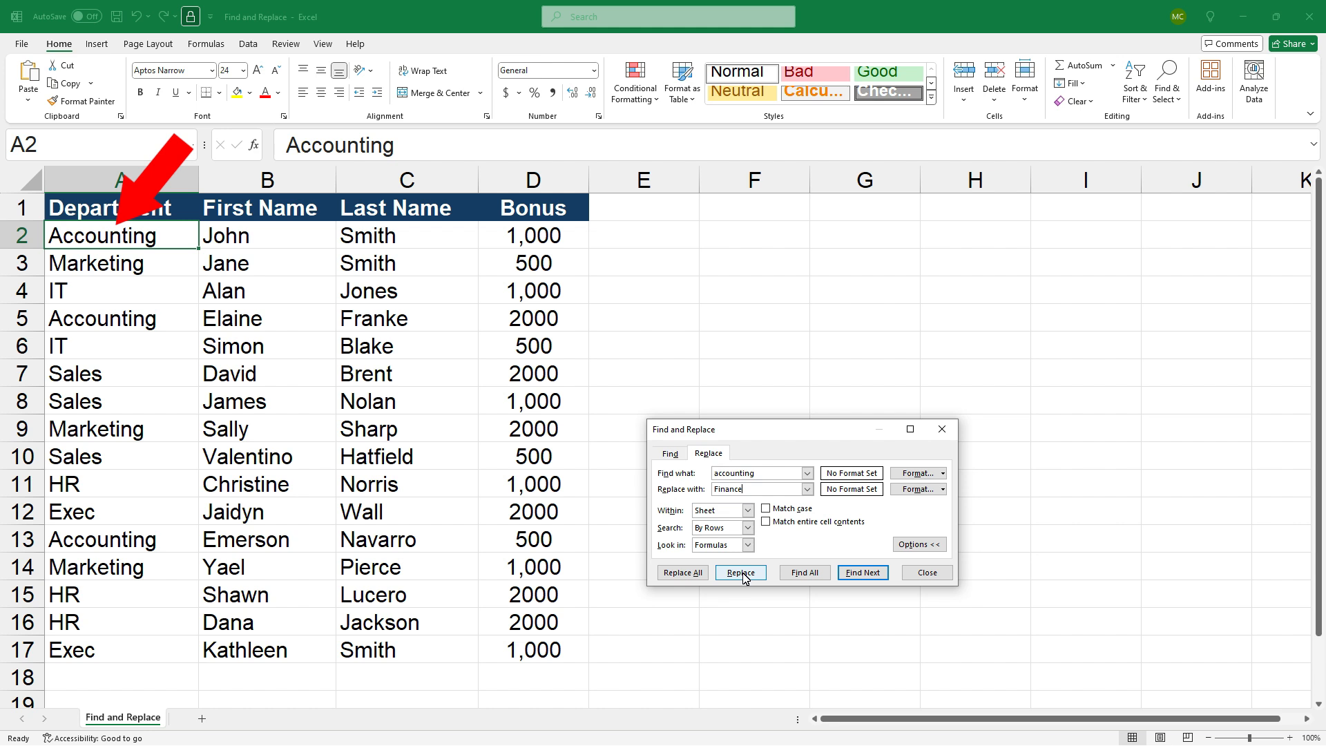
left_click(741, 573)
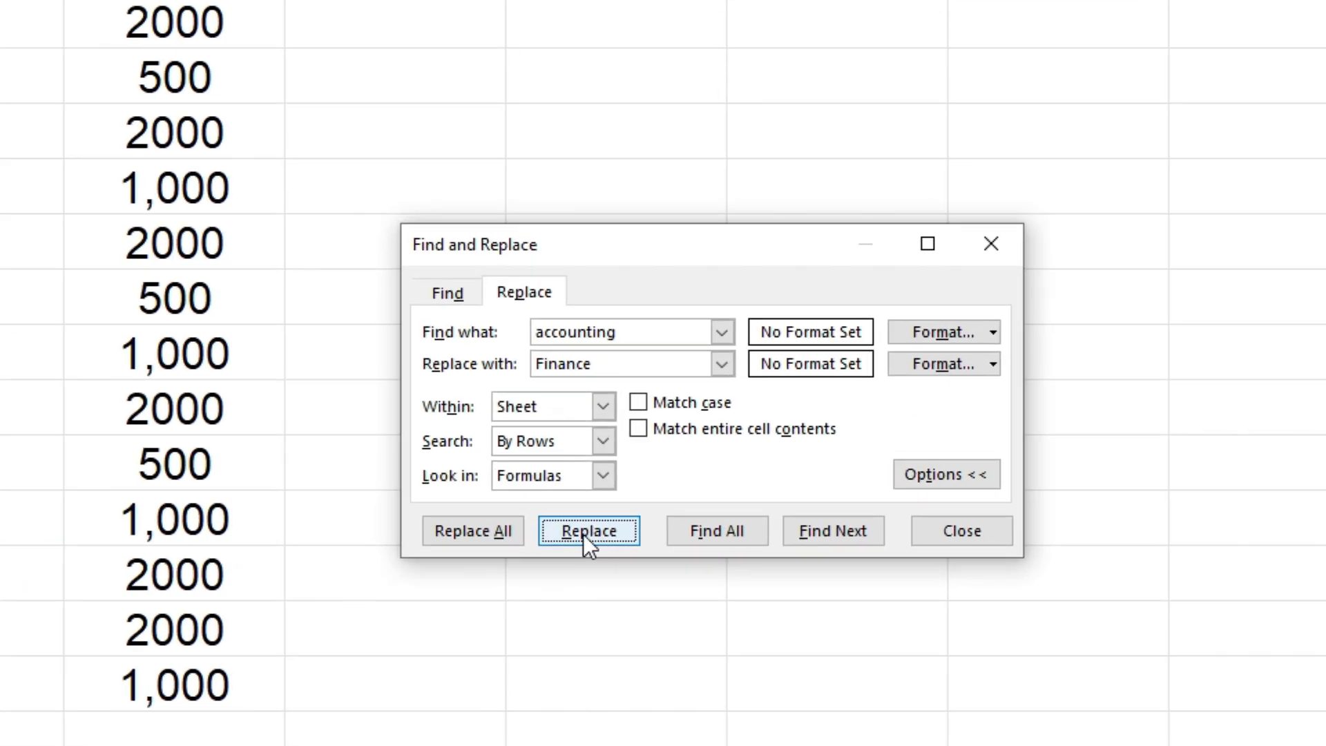
left_click(464, 528)
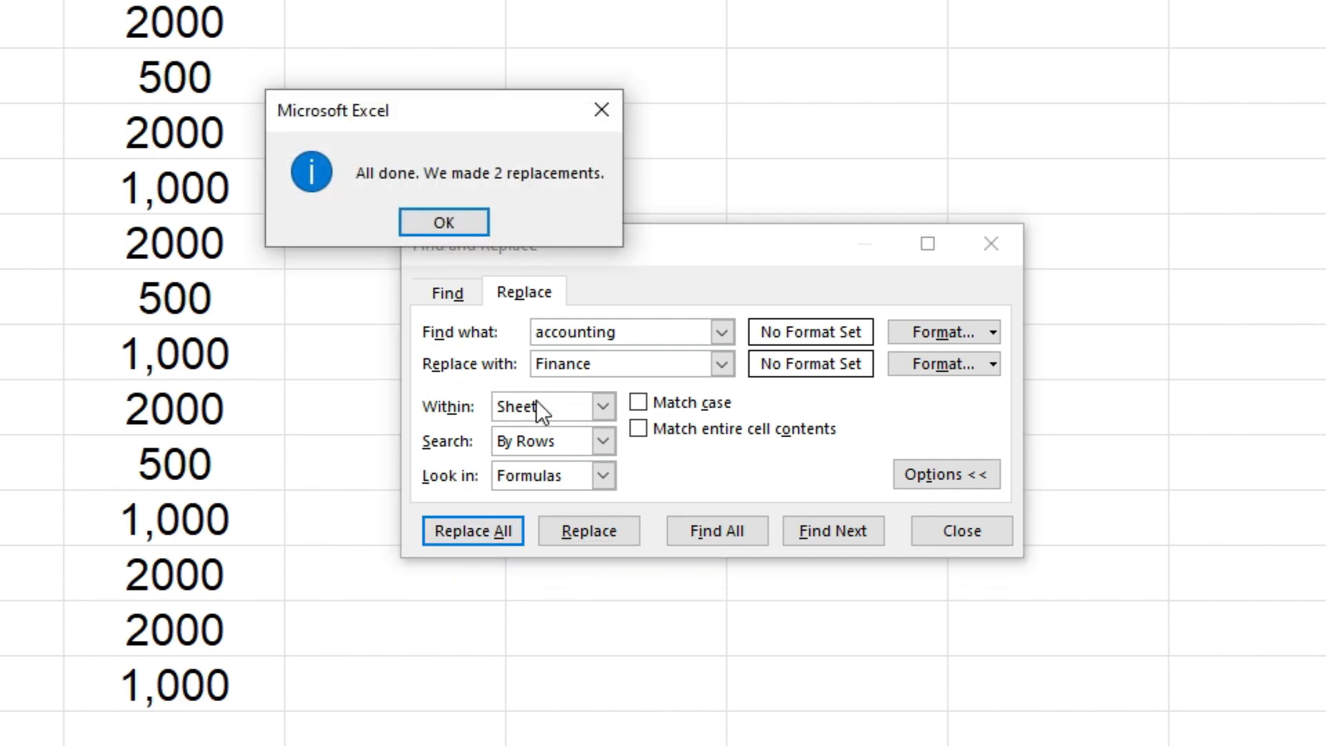
left_click(445, 220)
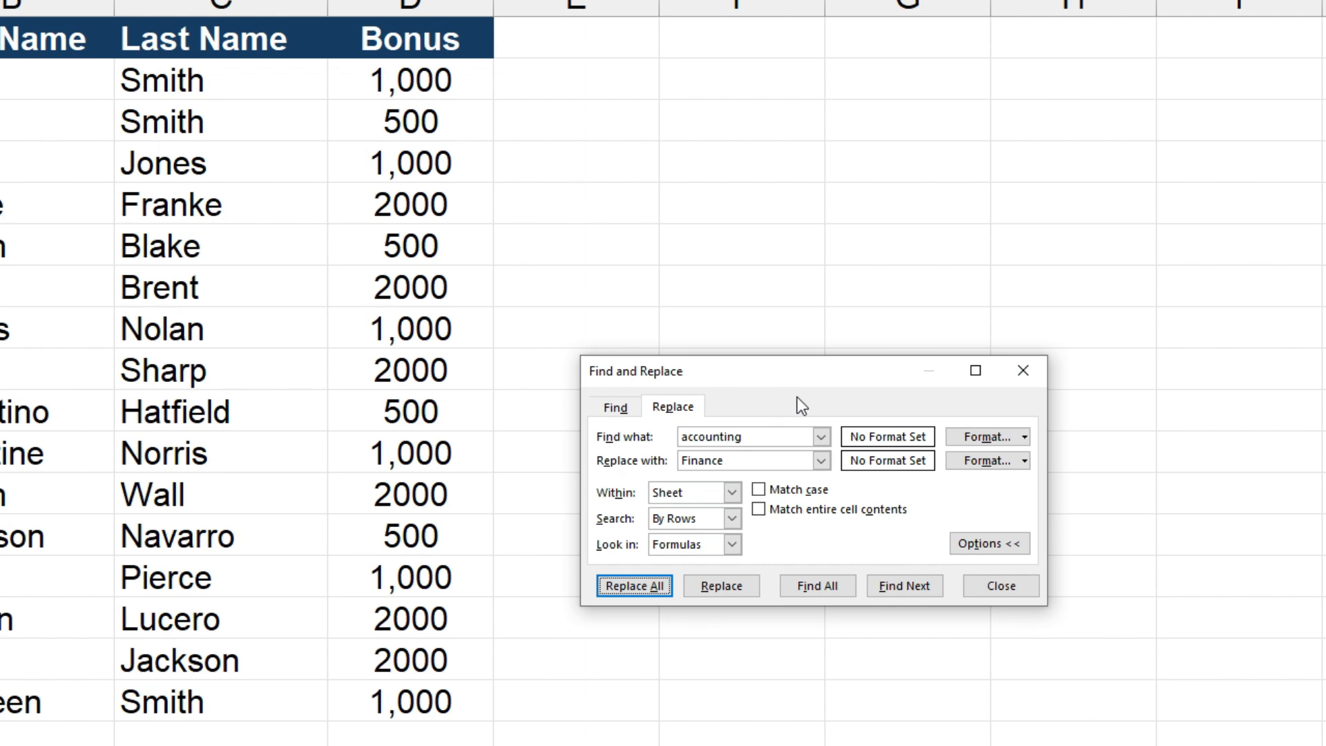
Step: Replace every 500 in the Bonus column with 700
left_click_drag(758, 438, 684, 439)
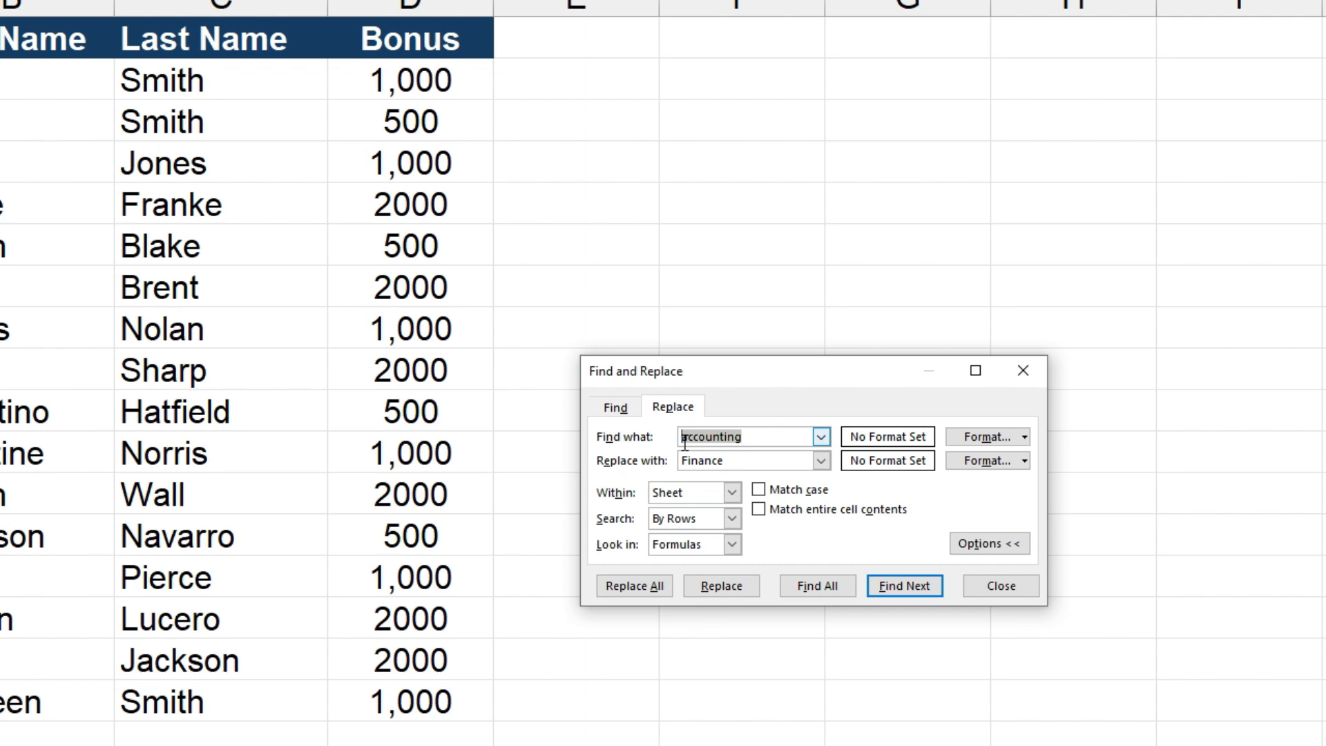
type("500")
left_click_drag(775, 458, 683, 462)
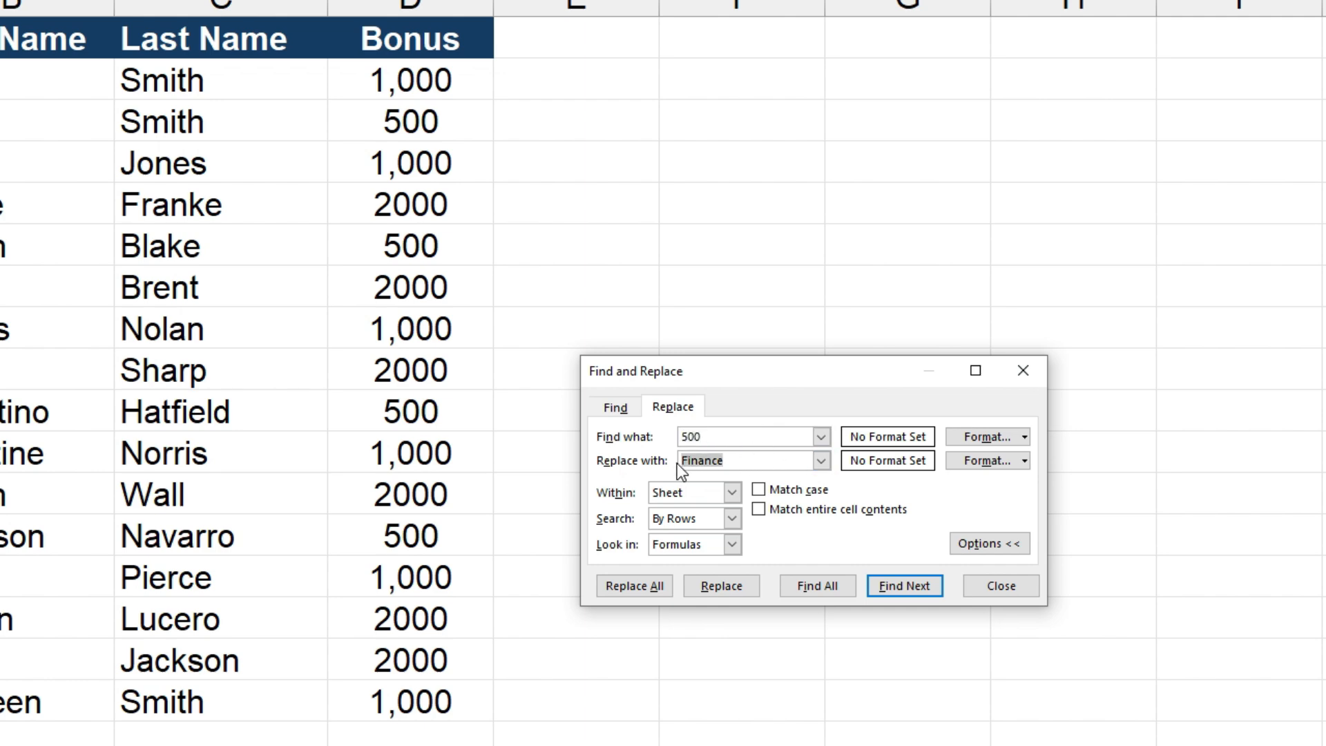
type("700")
left_click(634, 586)
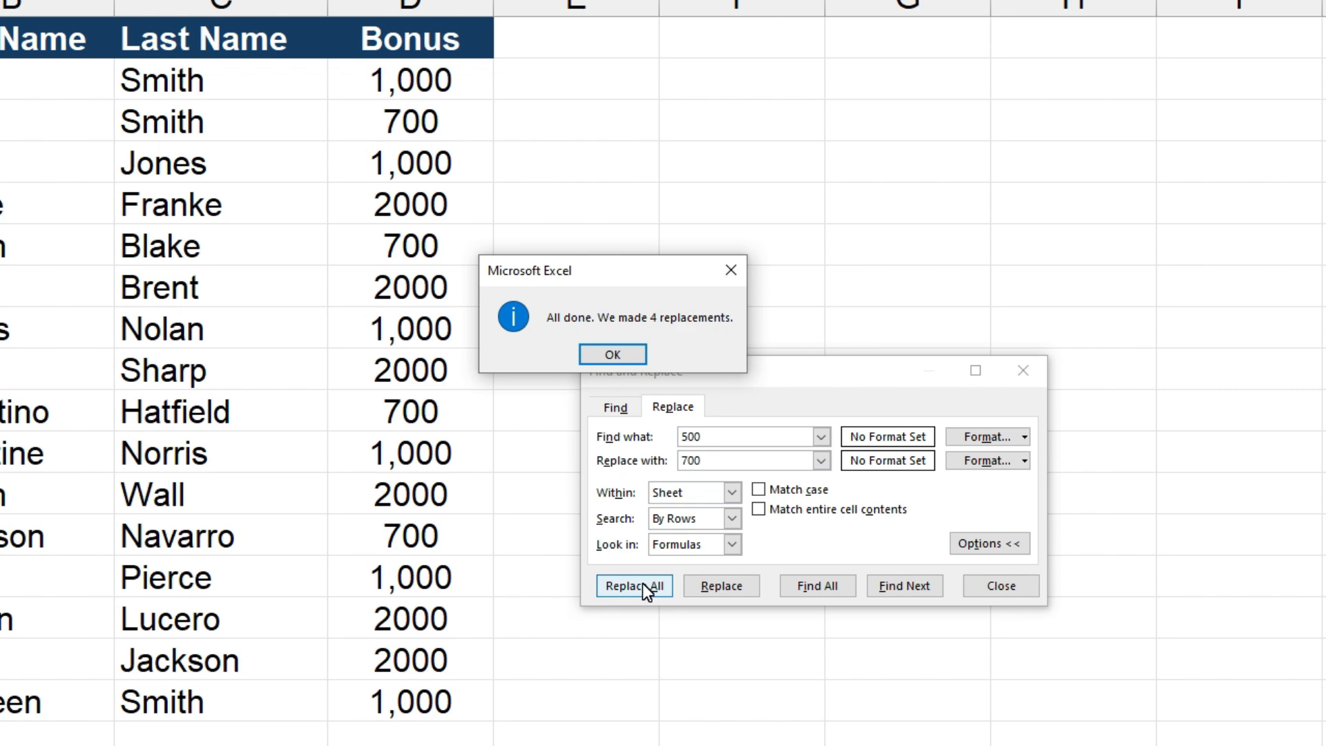
left_click(612, 355)
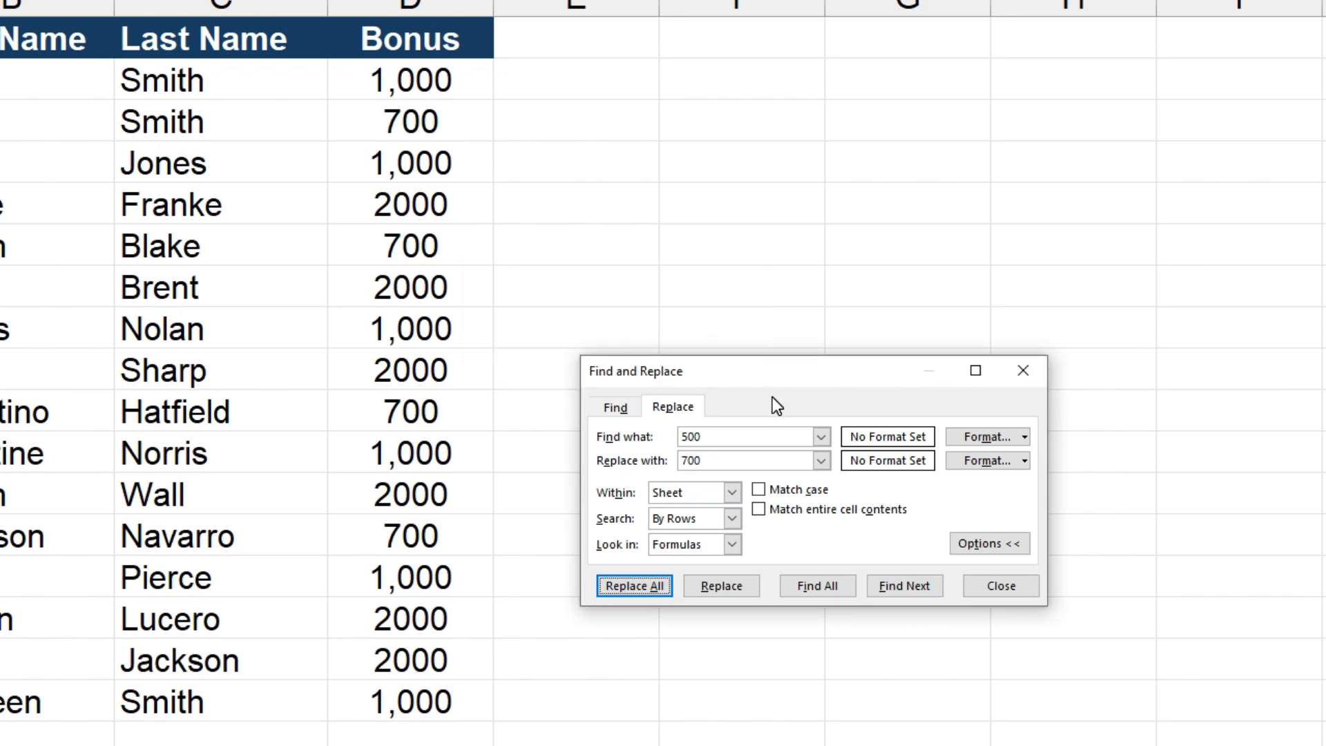